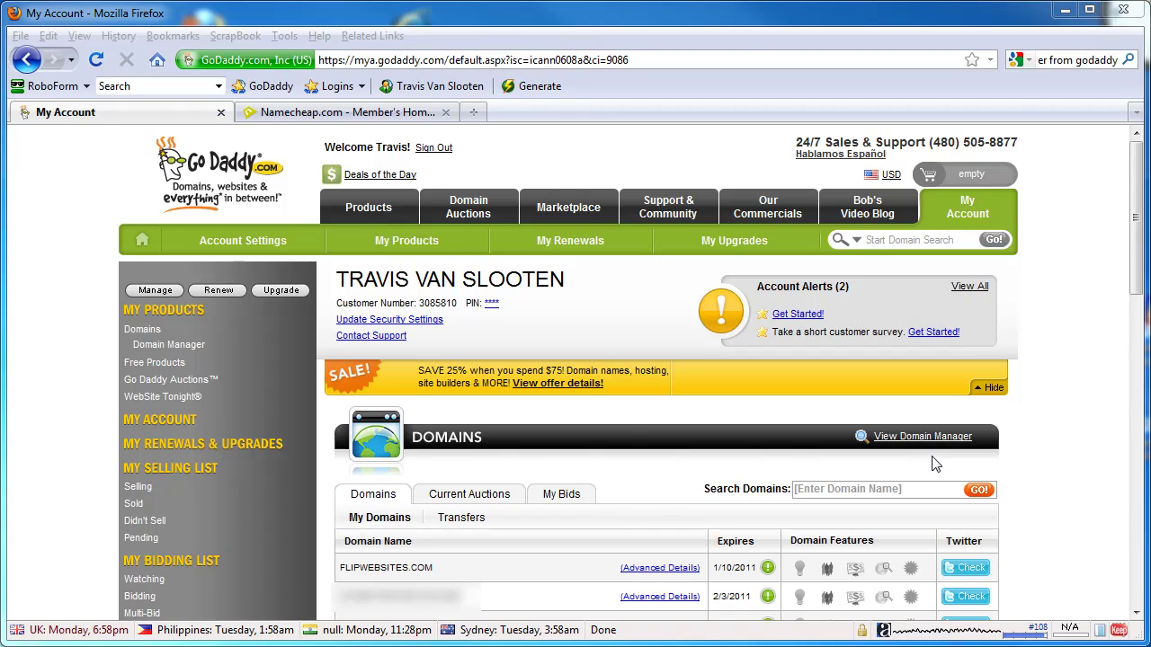
Open BUSINESSMADEEASIER.COM in Domain Manager, confirm it shows Unlocked, and start the authorization-code email request
left_click(914, 438)
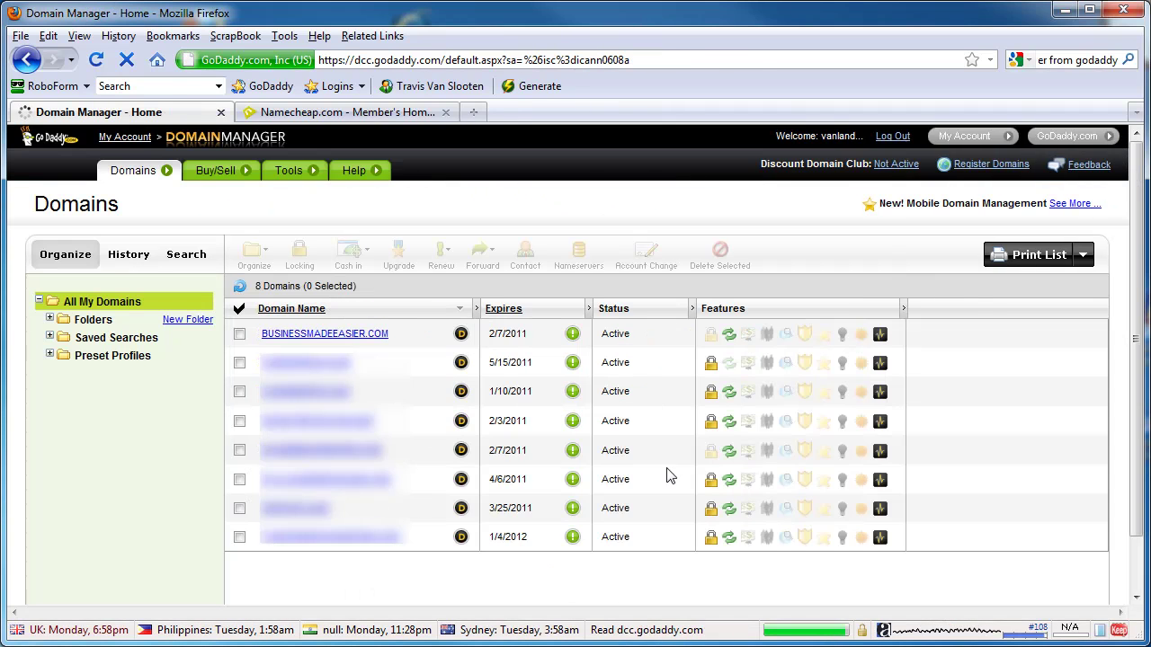
left_click(323, 338)
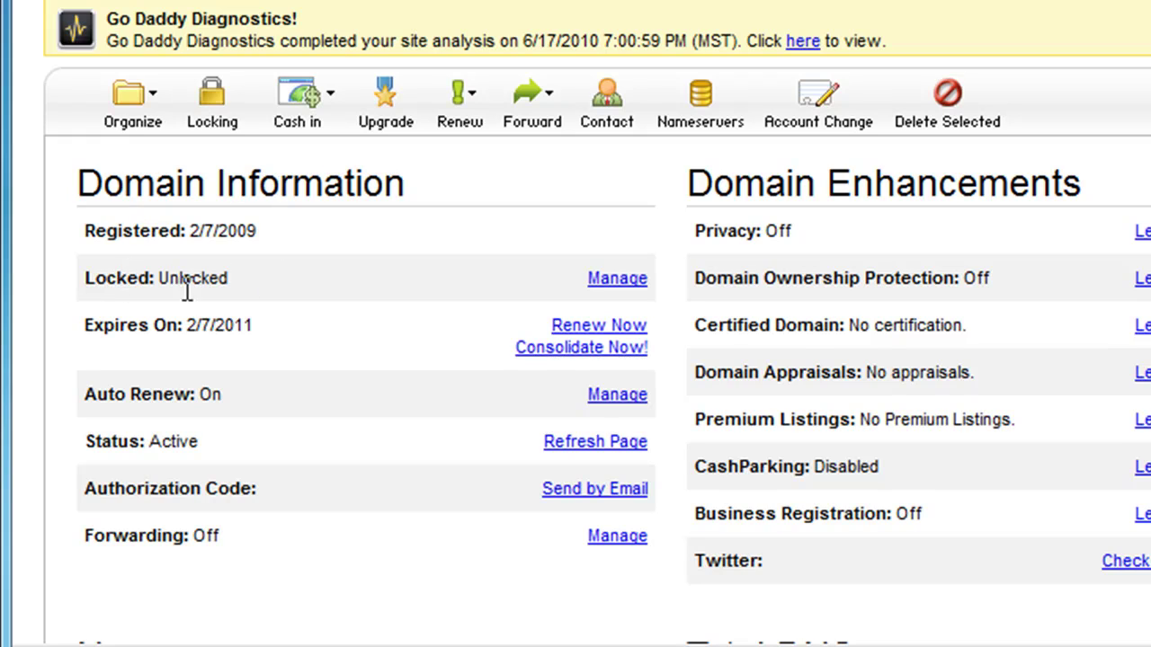
left_click_drag(159, 283, 231, 283)
left_click(235, 285)
left_click(617, 492)
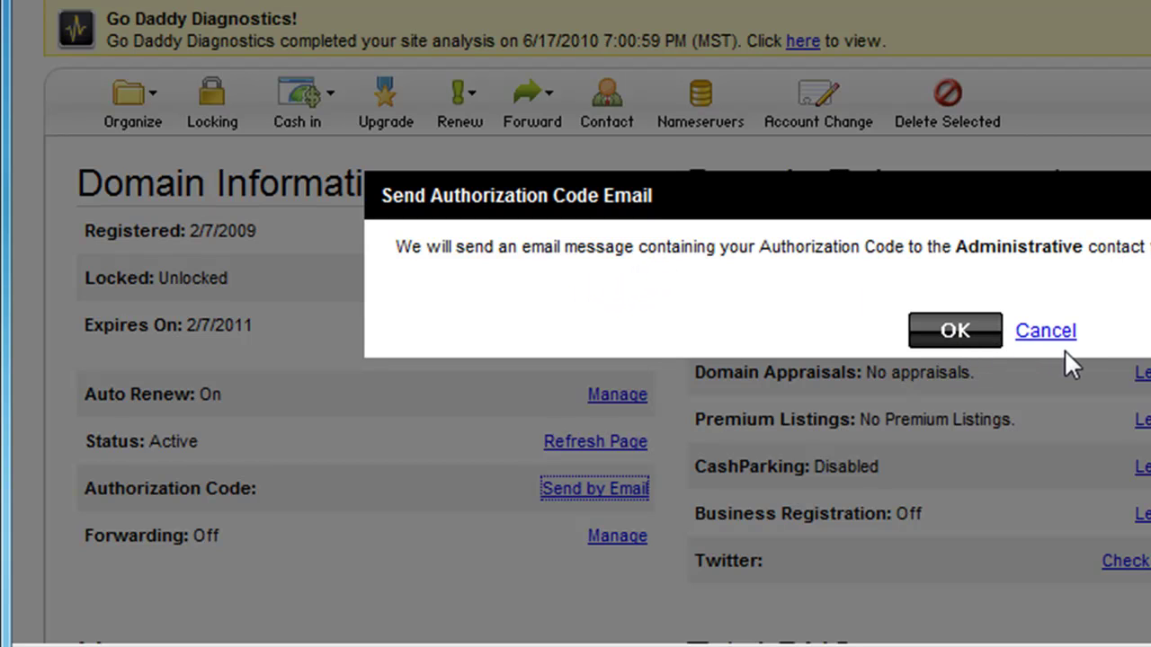
Dismiss the Send Authorization Code Email dialog for BUSINESSMADEEASIER.COM
left_click(1045, 331)
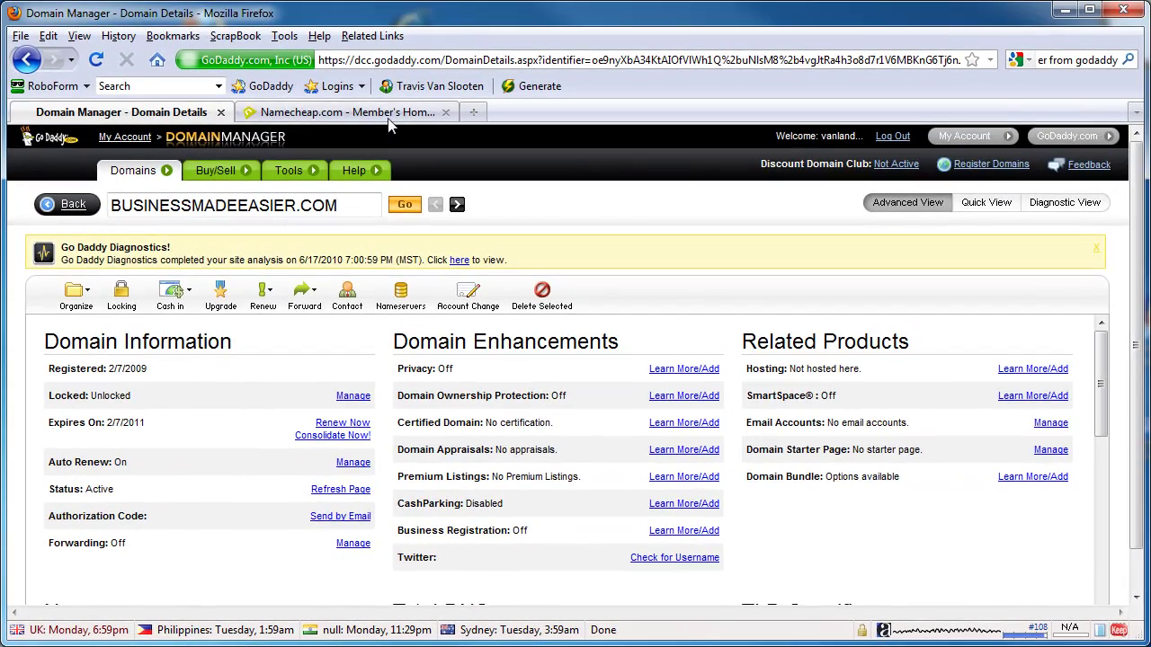
In Namecheap, go to Transfer Your Domains to Namecheap and clear the domain entry box
left_click(389, 117)
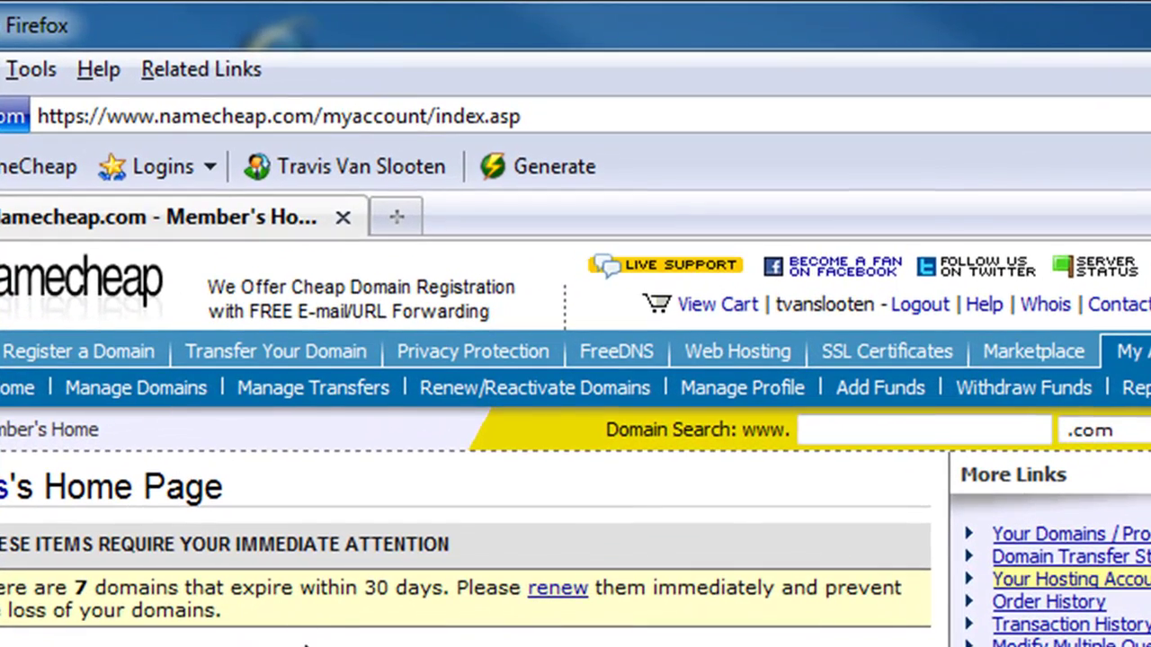
mouse_move(309, 359)
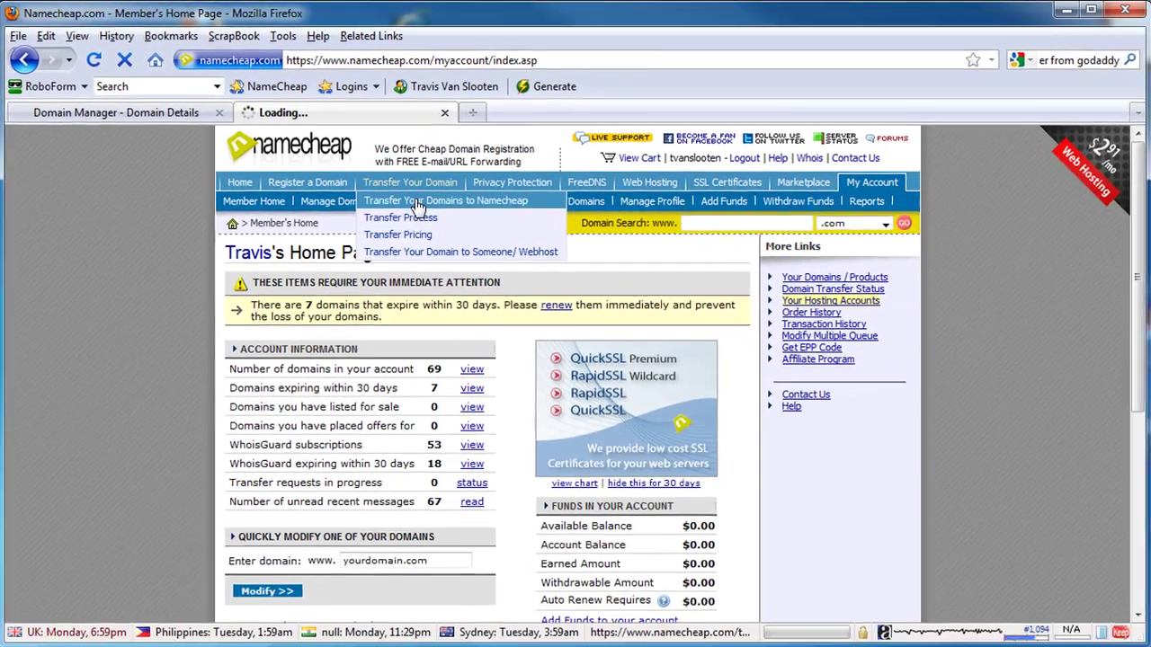
left_click(287, 396)
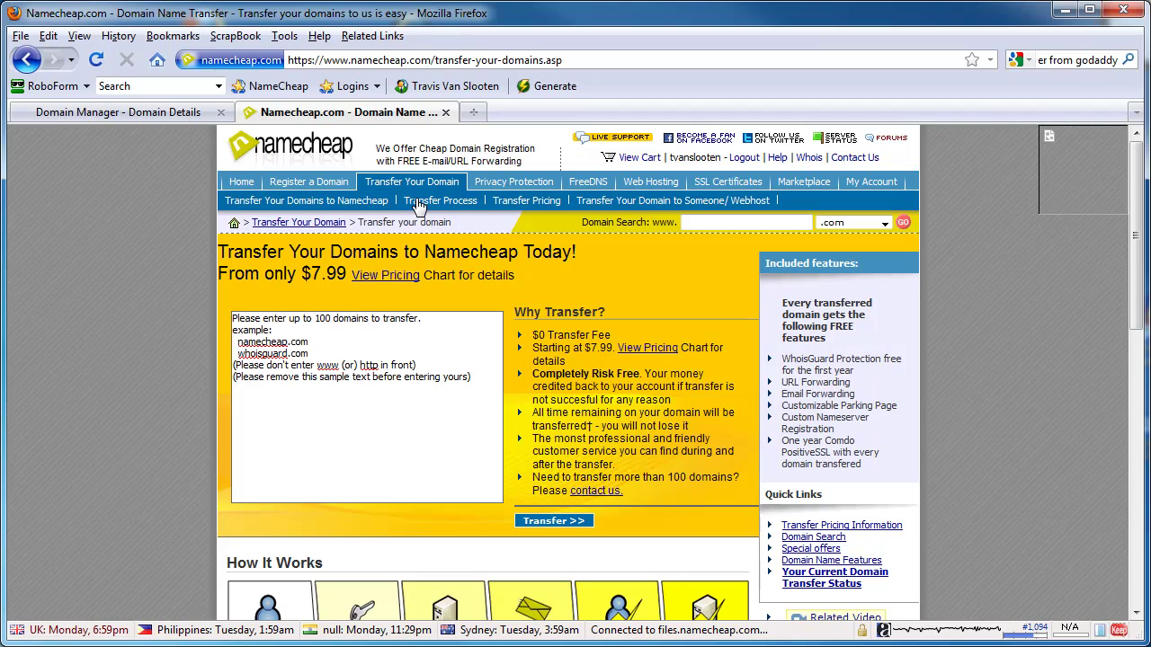
left_click(449, 364)
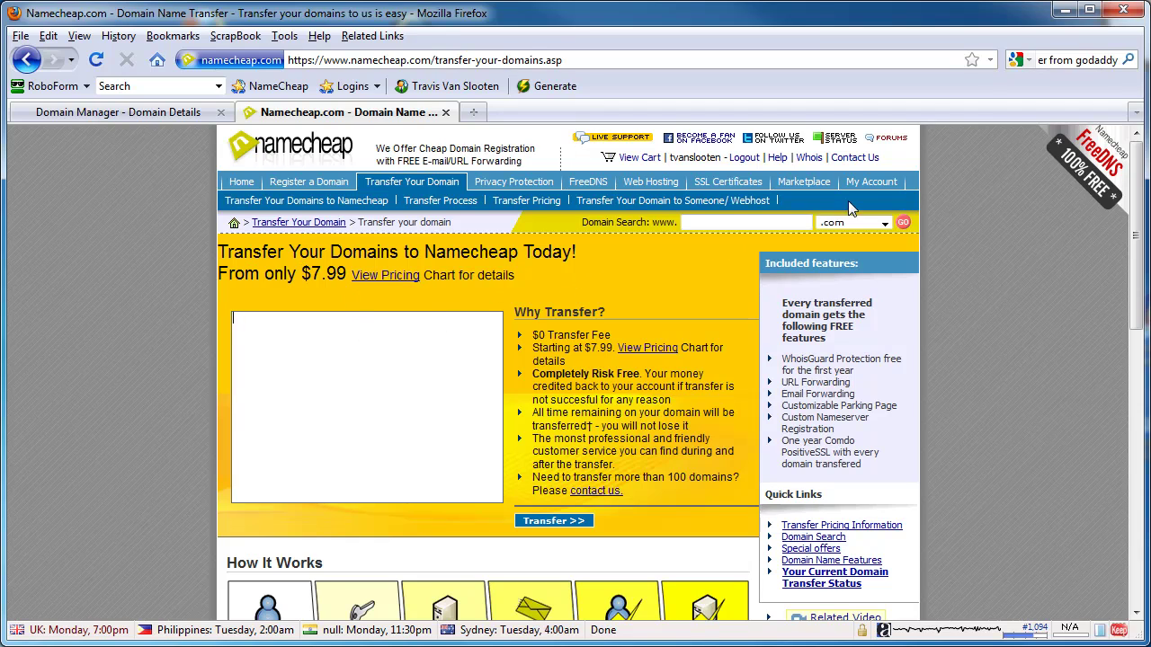
mouse_move(863, 190)
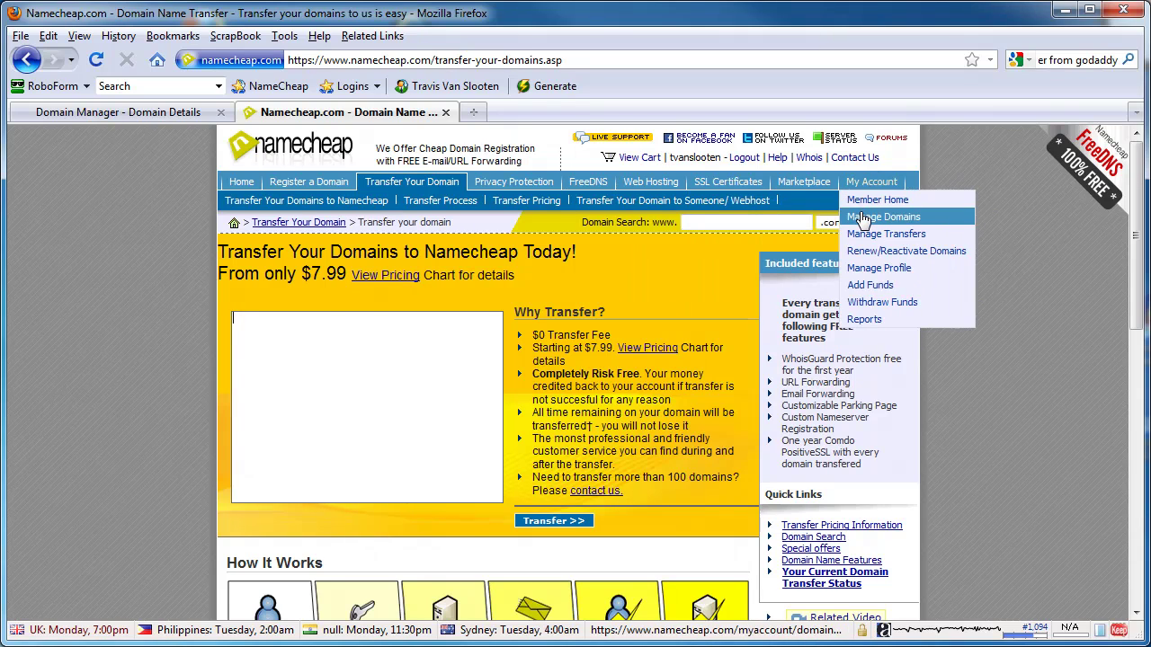
Go to Manage Domains and view Transfers in Progress, which lists no transfers
left_click(861, 219)
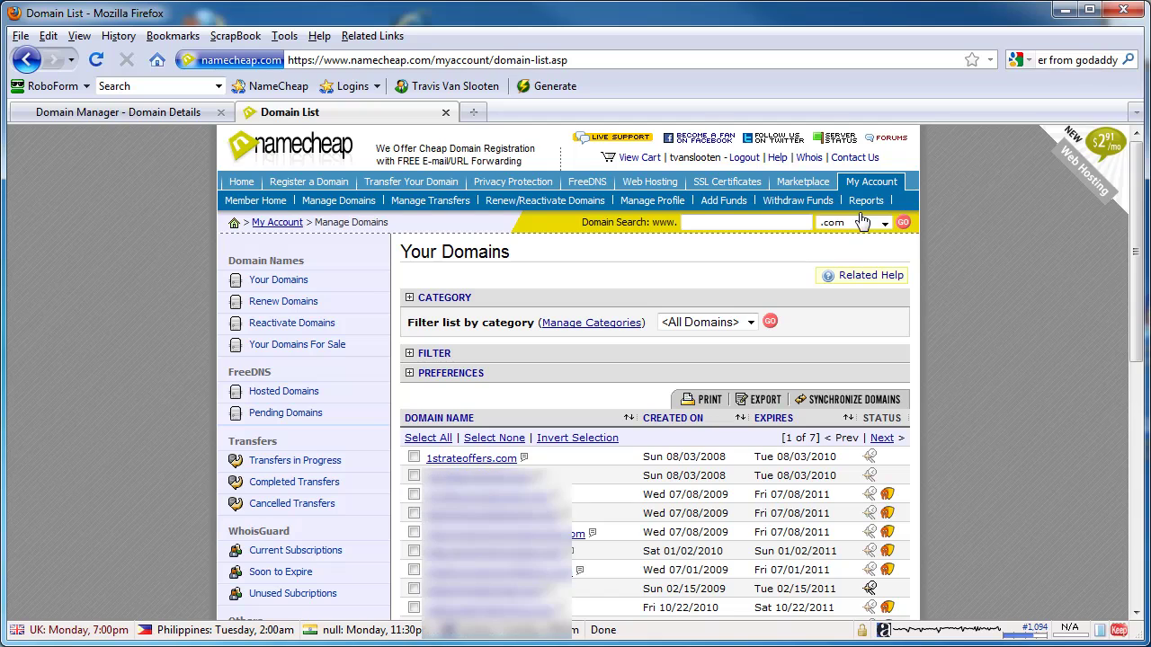
left_click(278, 463)
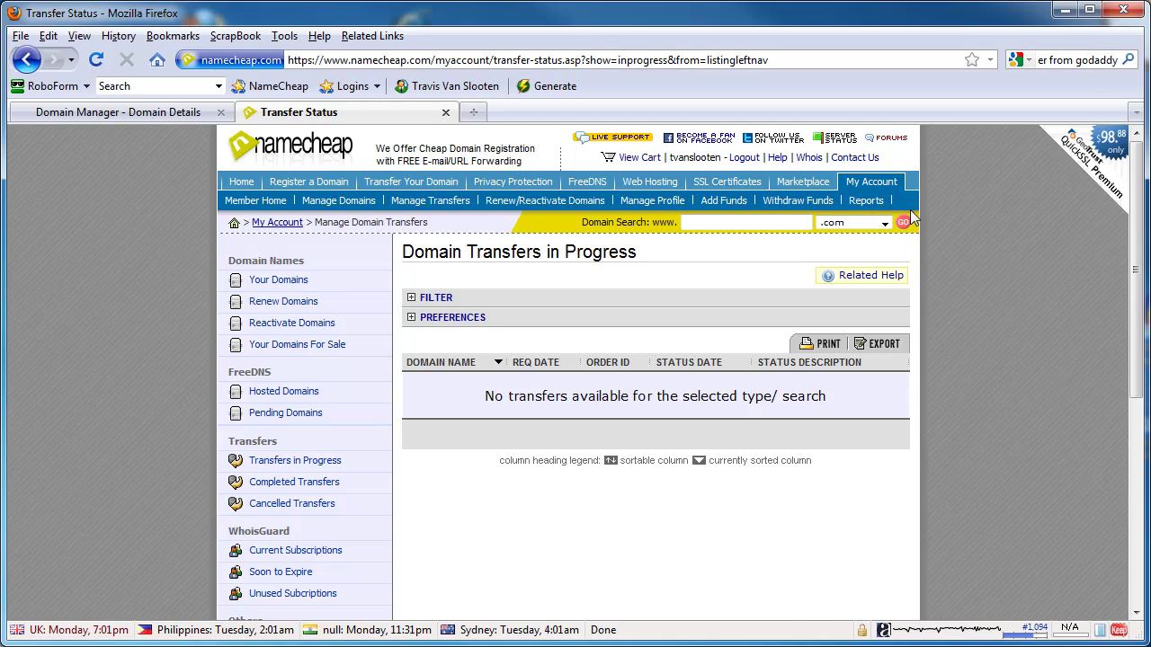
On 1strateoffers.com's Modify Domain page, choose to release the registrar lock and request the EPP code
left_click(875, 184)
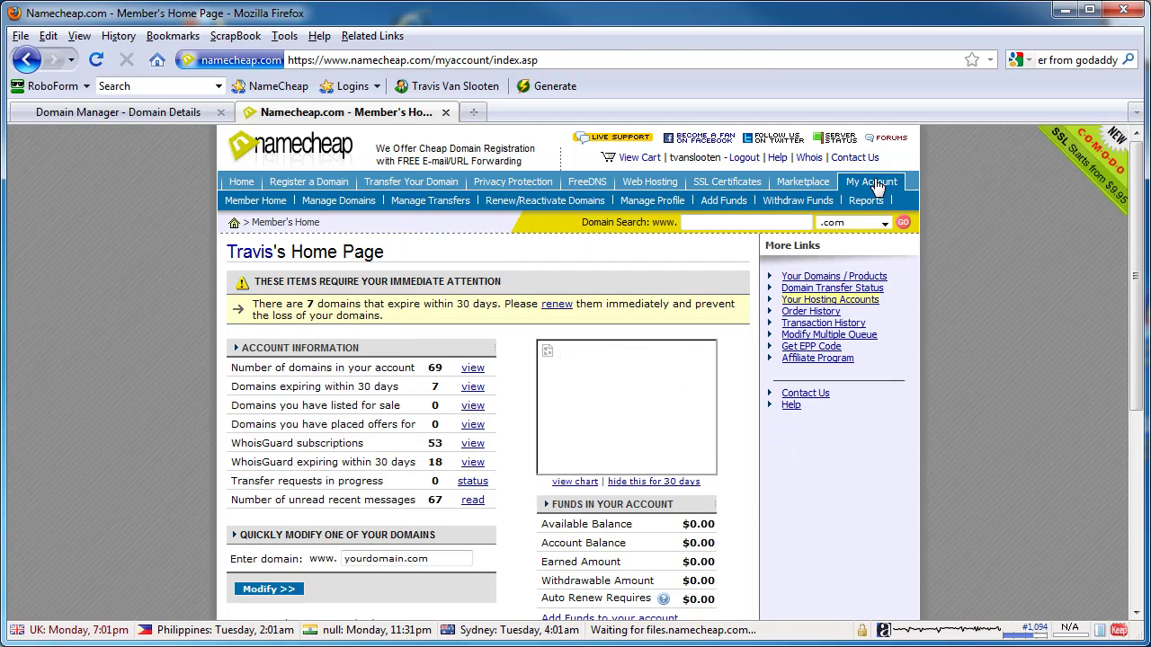
left_click(341, 205)
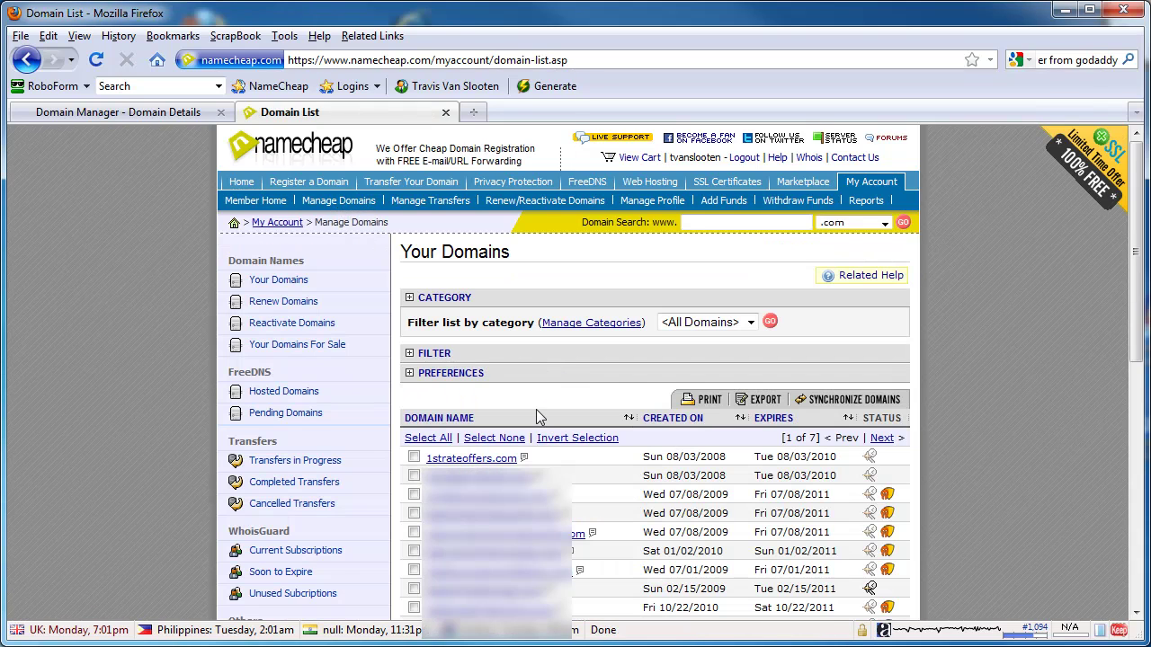
left_click(462, 461)
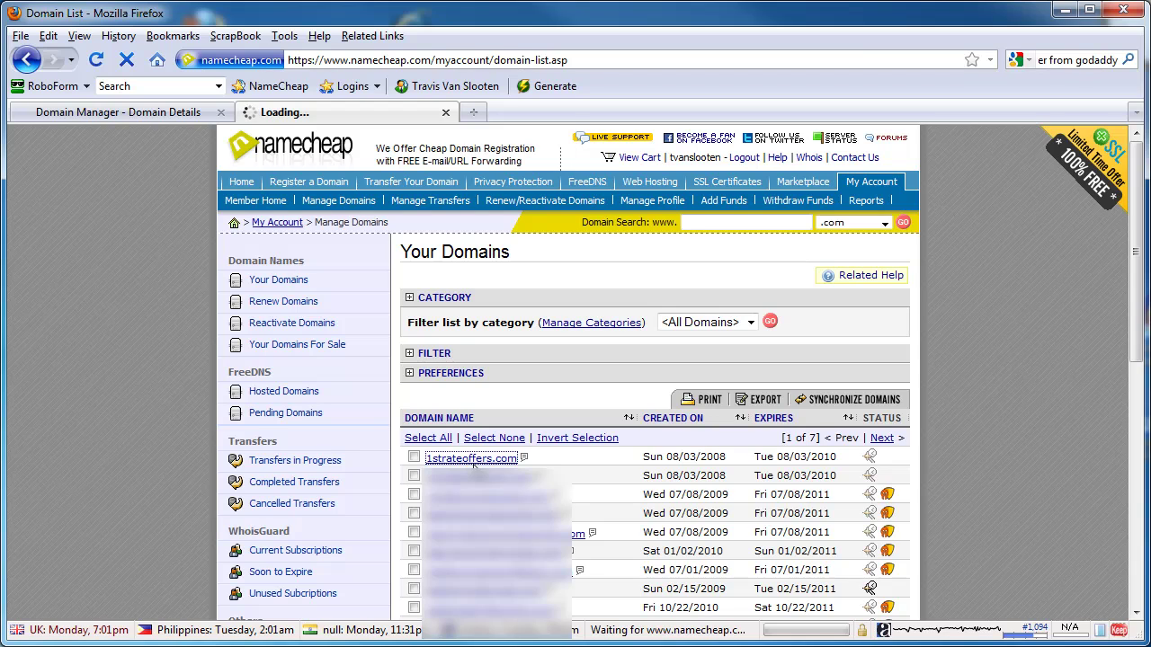
left_click(472, 460)
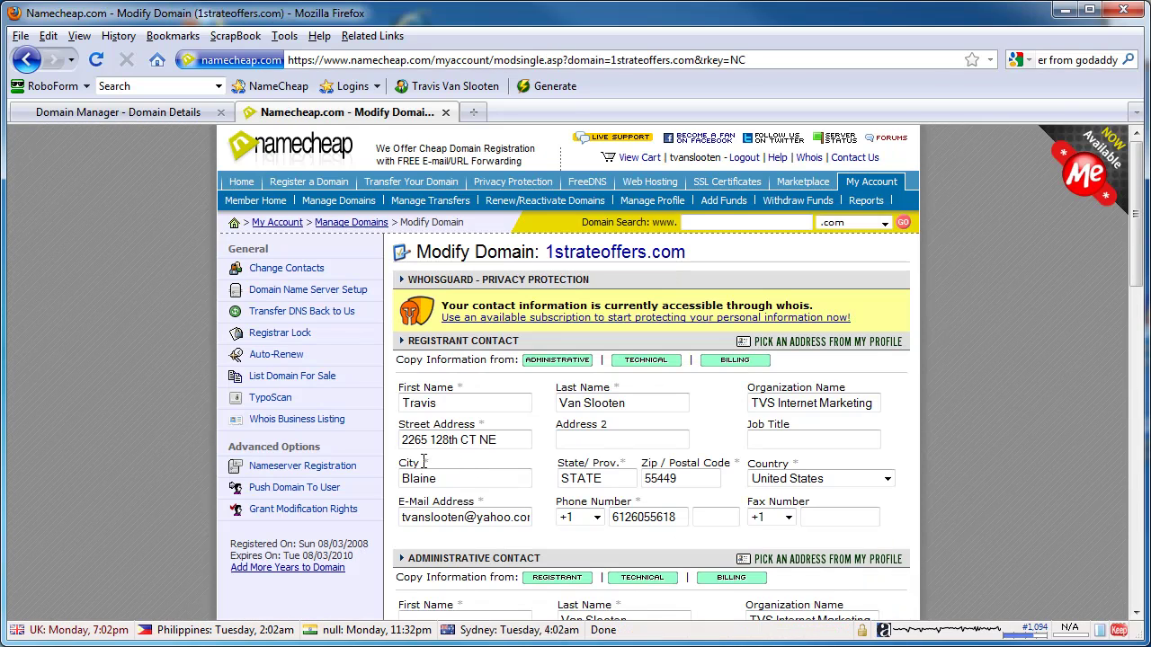
left_click(264, 343)
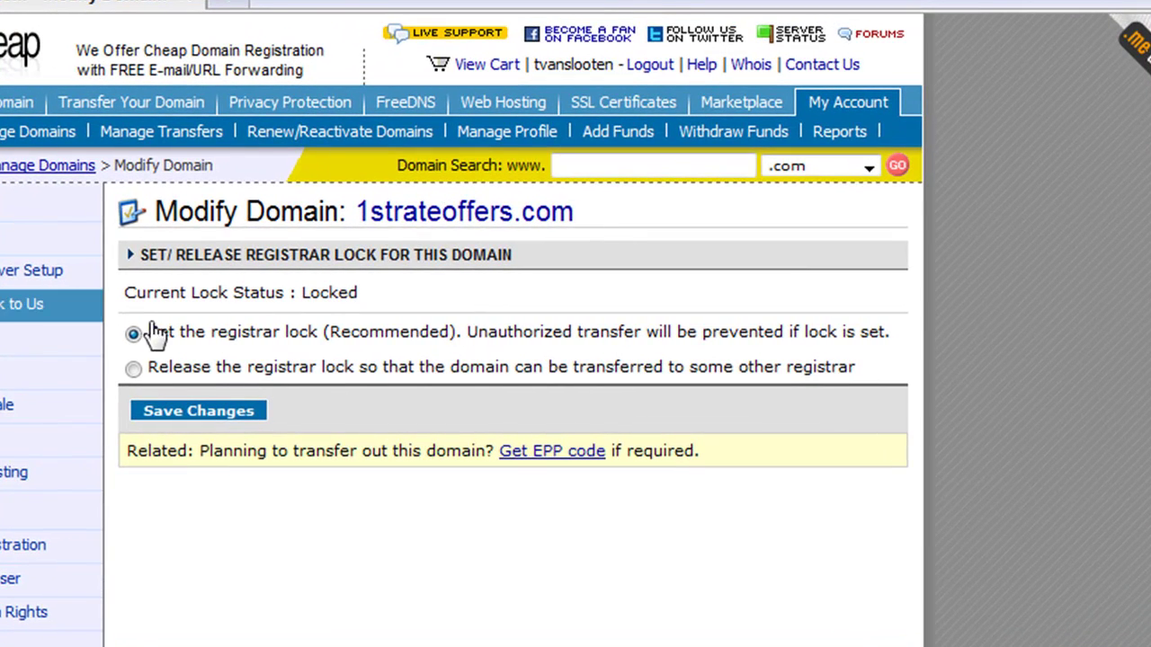
left_click(134, 369)
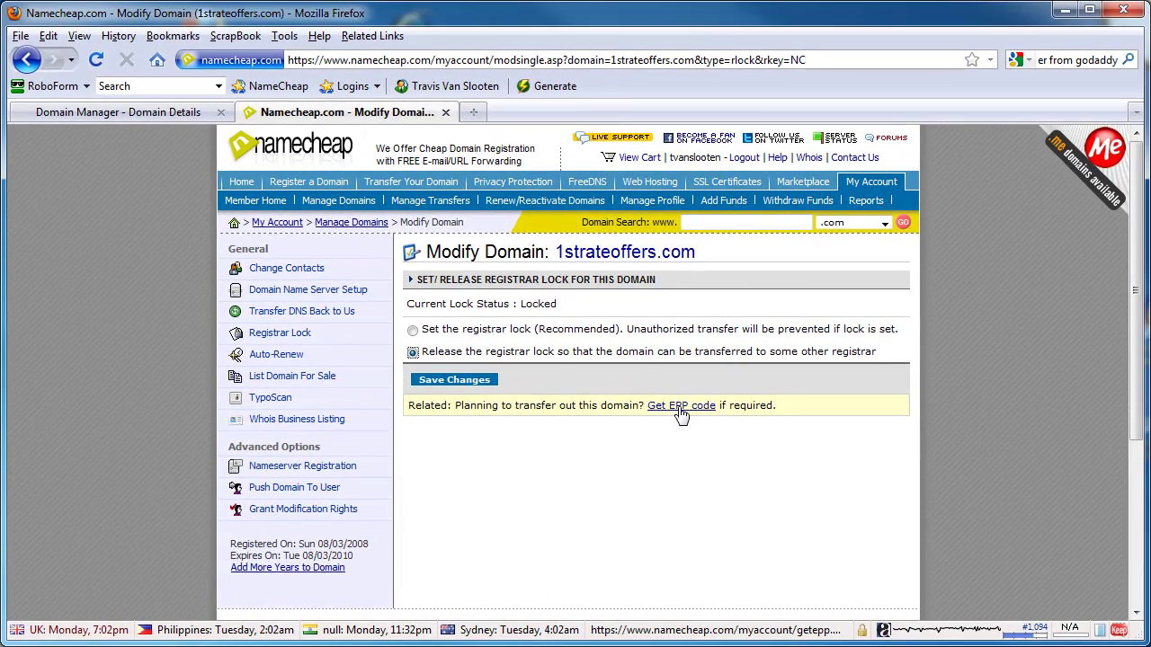
left_click(624, 428)
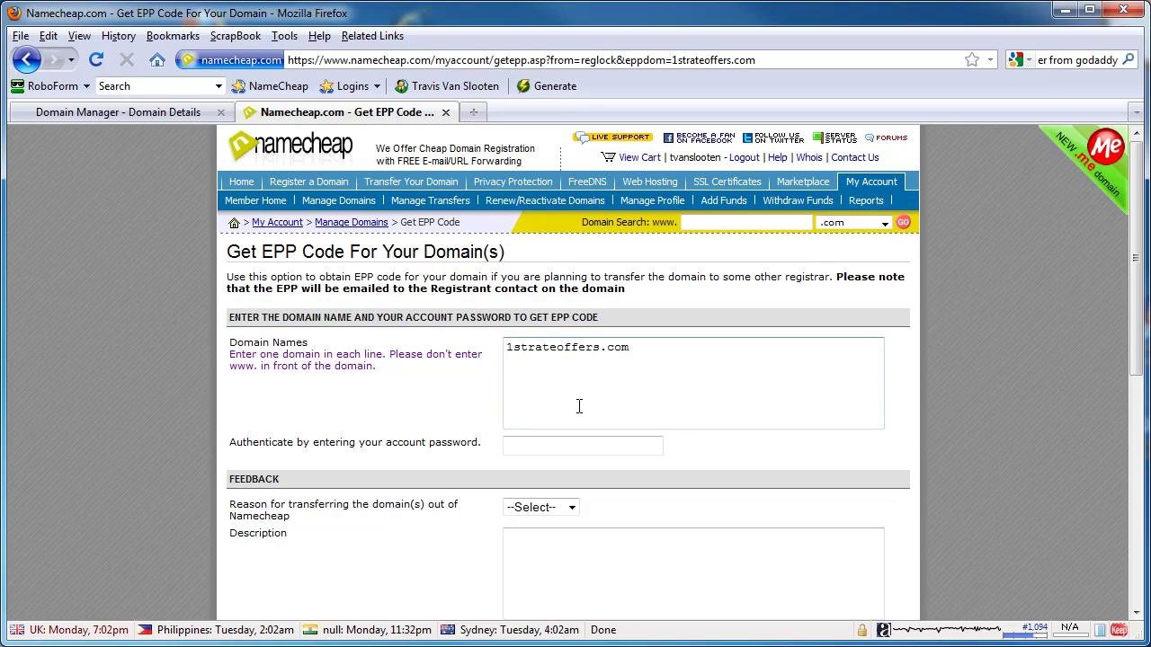
left_click_drag(633, 354, 478, 347)
left_click(541, 379)
left_click(530, 447)
scroll(627, 504, "down", 4)
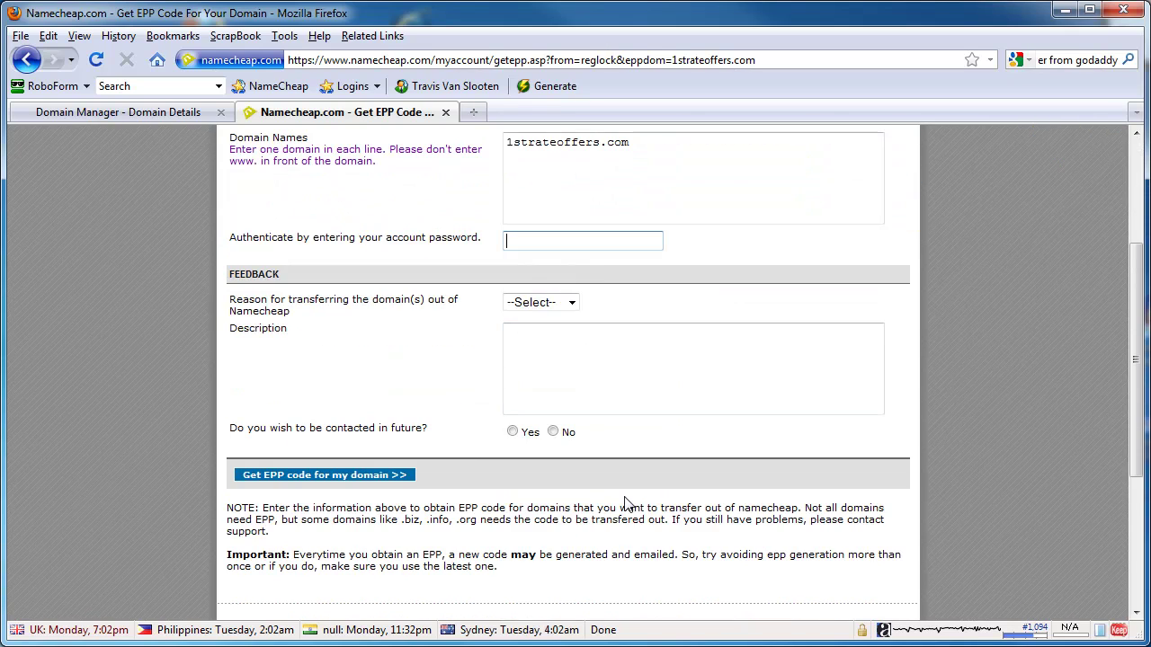
left_click(573, 364)
left_click(767, 338)
scroll(767, 339, "up", 4)
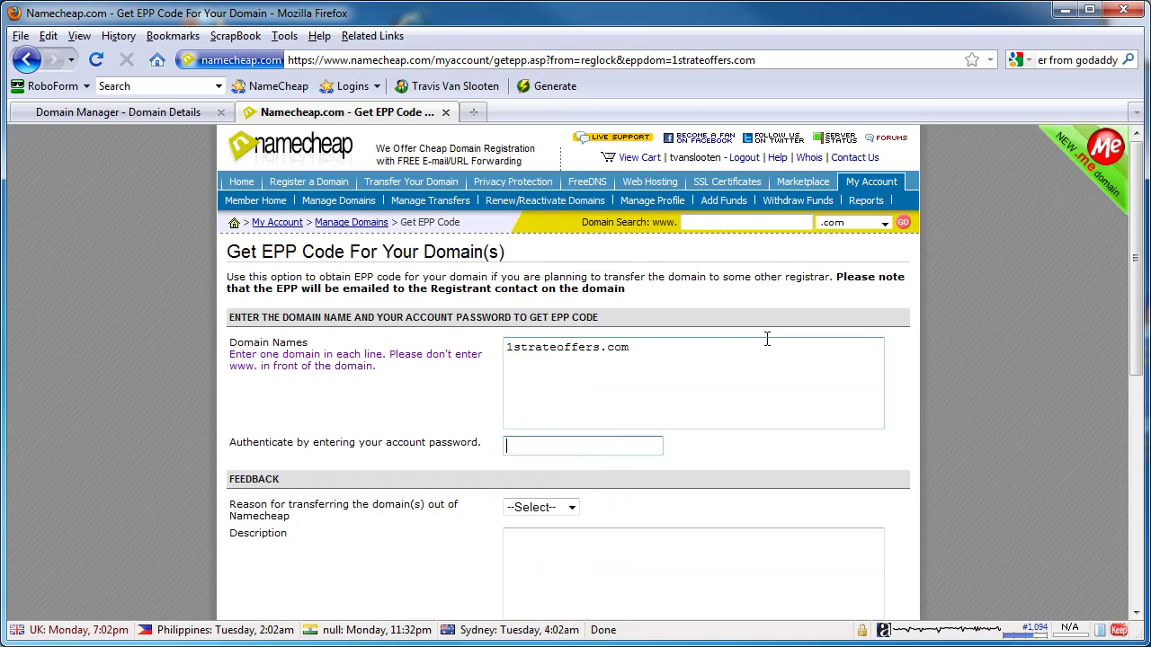
left_click(31, 72)
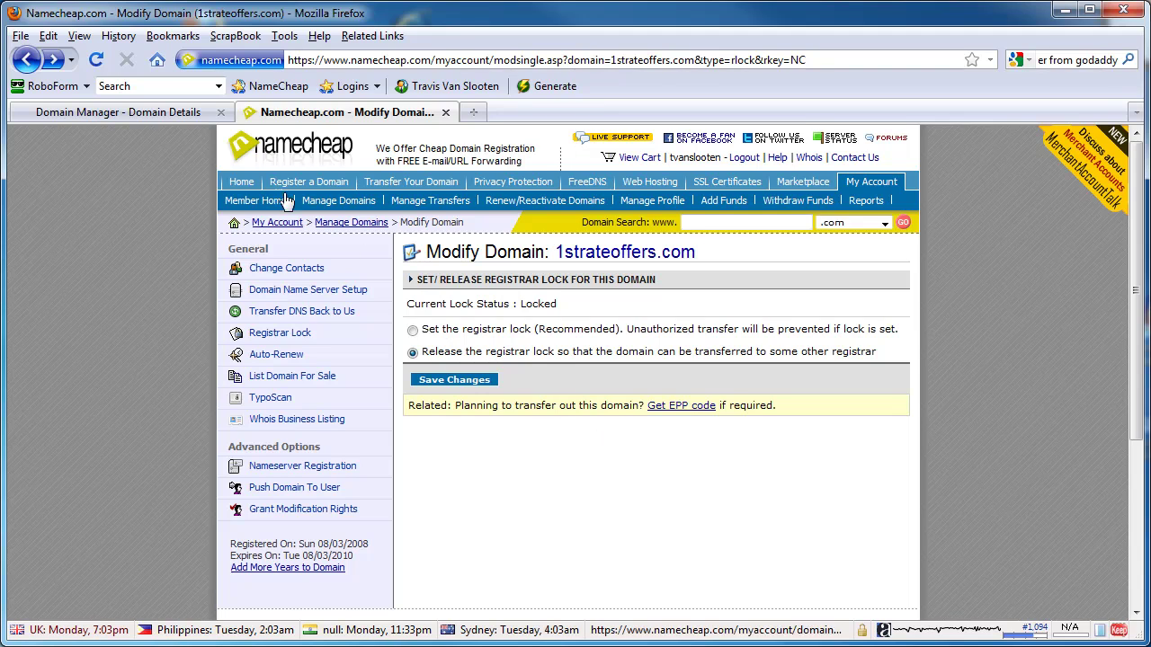
Back in GoDaddy's domain list, open Domains > Pending Transfers, which shows none pending
left_click(155, 115)
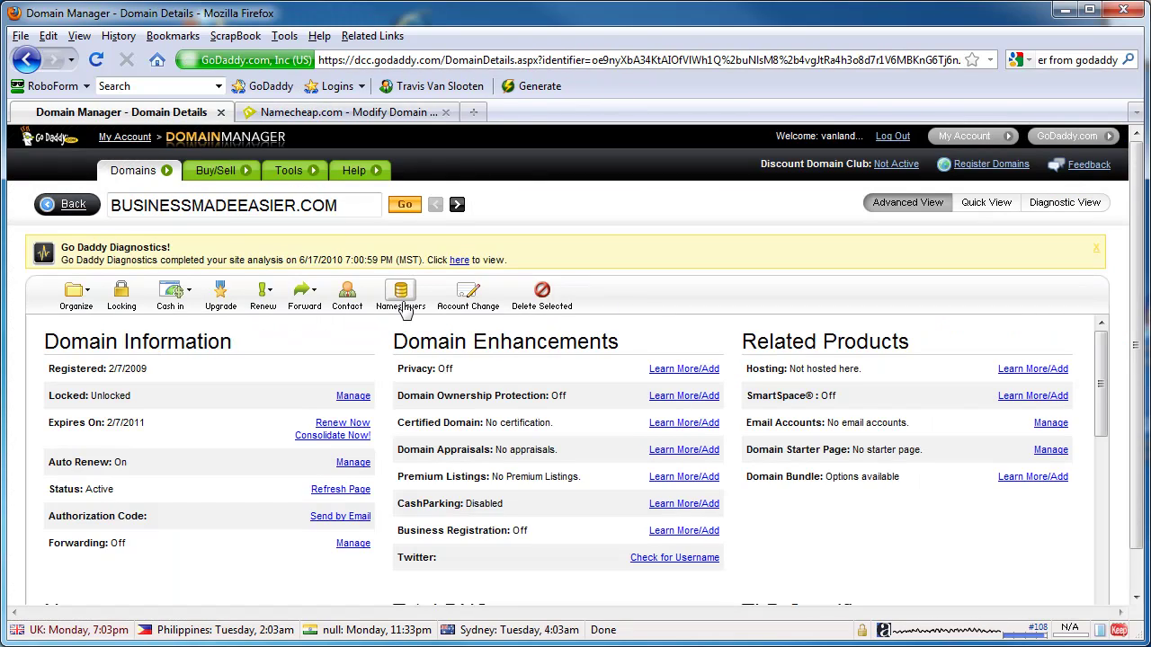
left_click(71, 207)
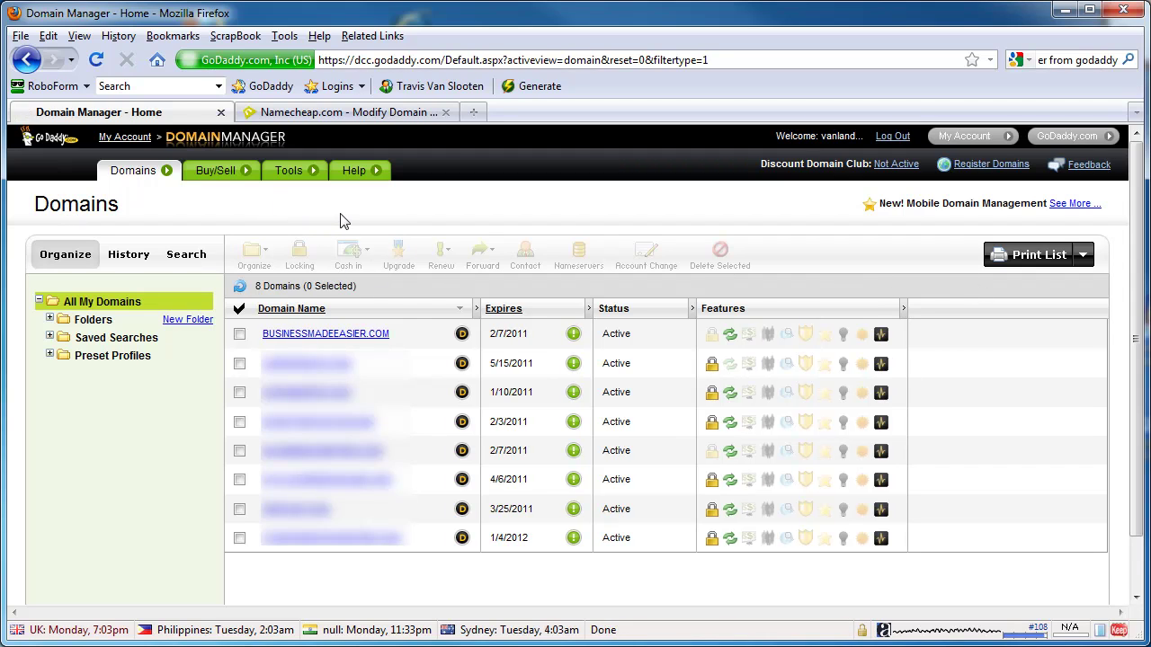
mouse_move(170, 170)
left_click(141, 240)
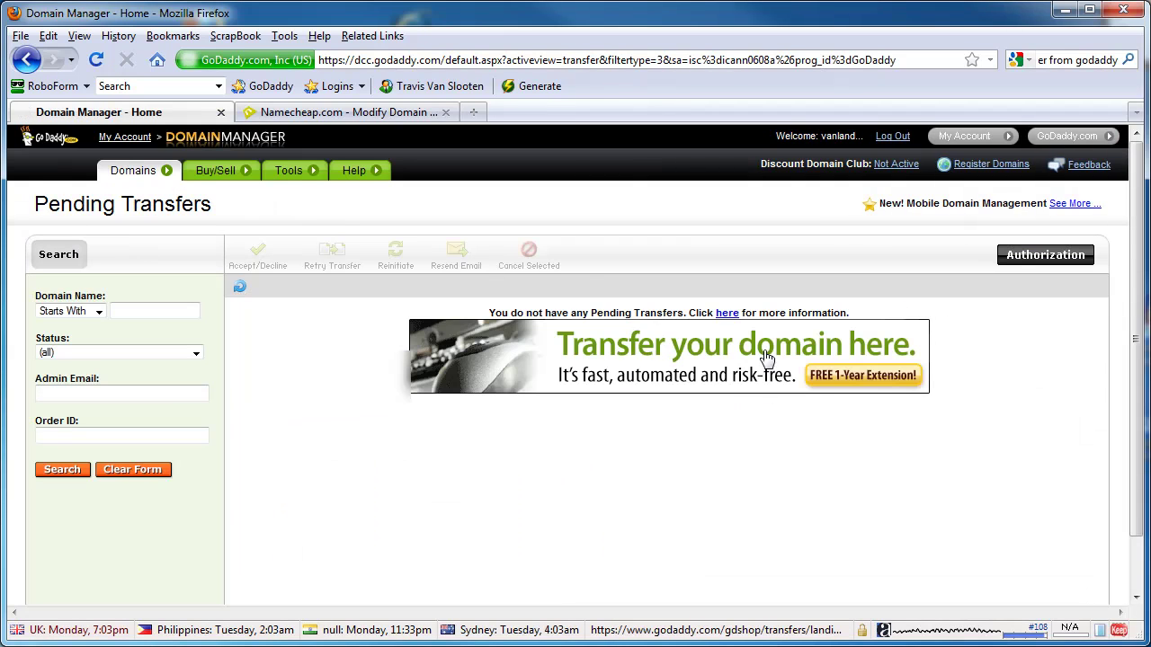
Open GoDaddy's Transfer your domain page and focus its empty .com domain field
left_click(651, 352)
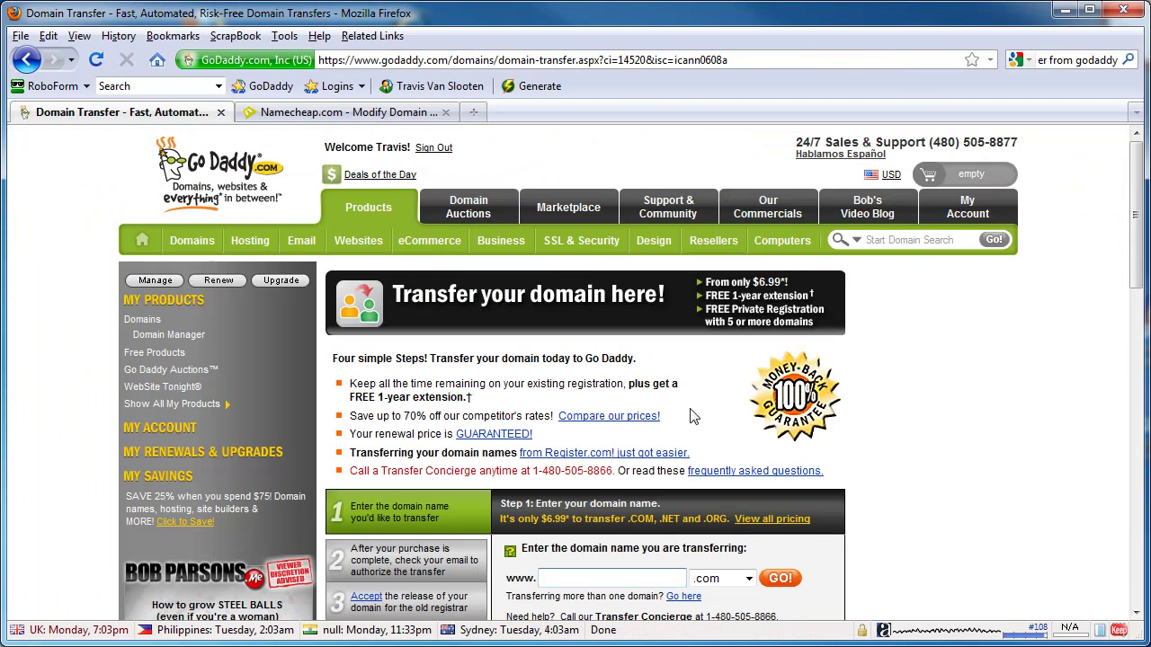
scroll(693, 413, "down", 4)
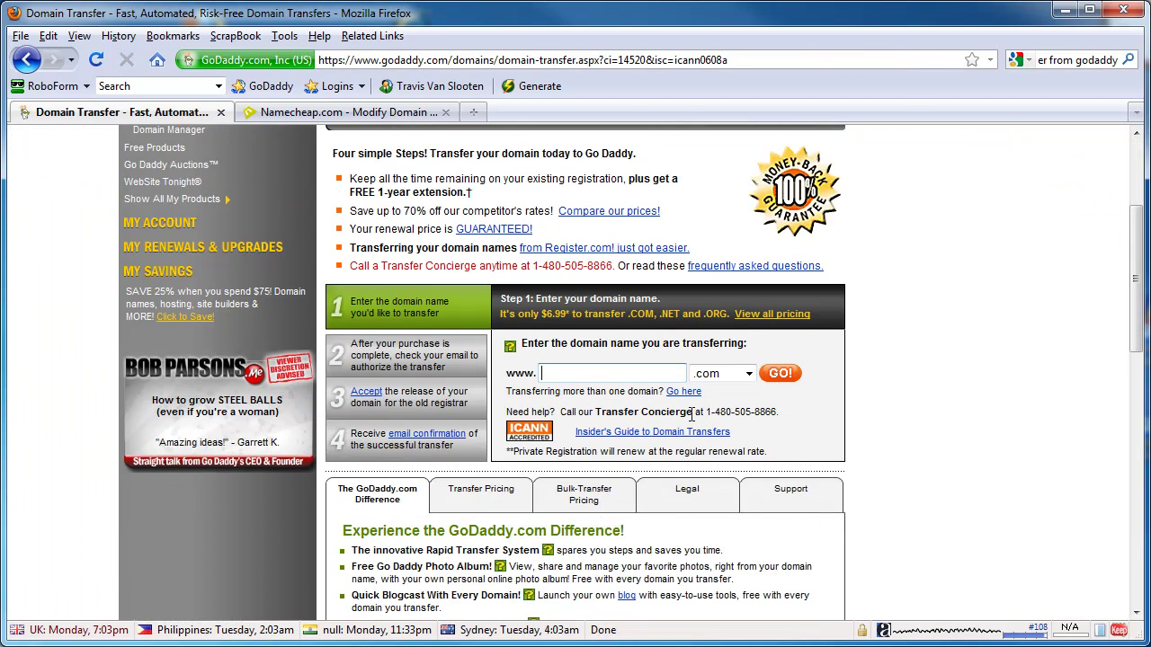
left_click(554, 375)
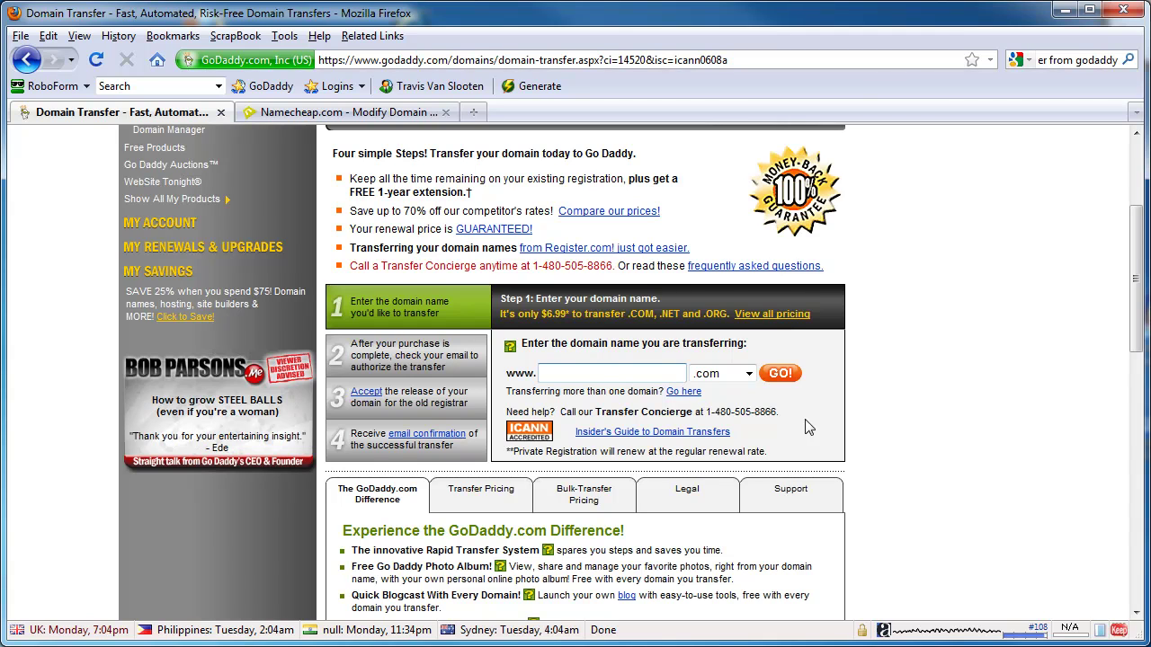
scroll(808, 428, "up", 5)
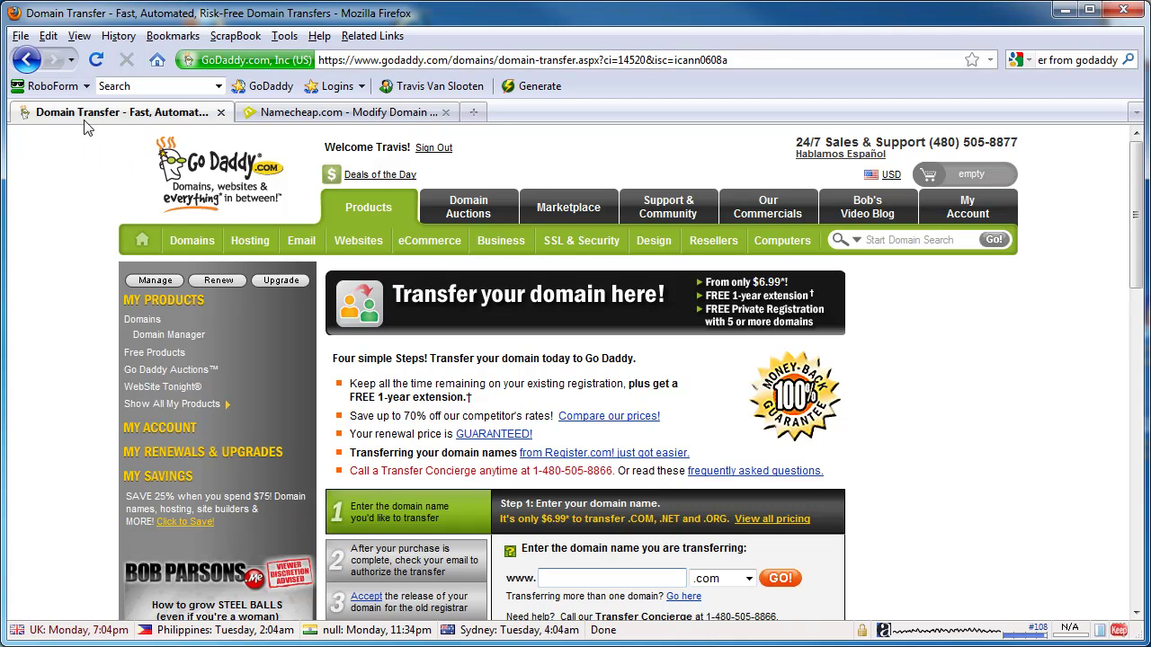
Return to GoDaddy's Pending Transfers page and reload it, still showing no pending transfers
left_click(26, 68)
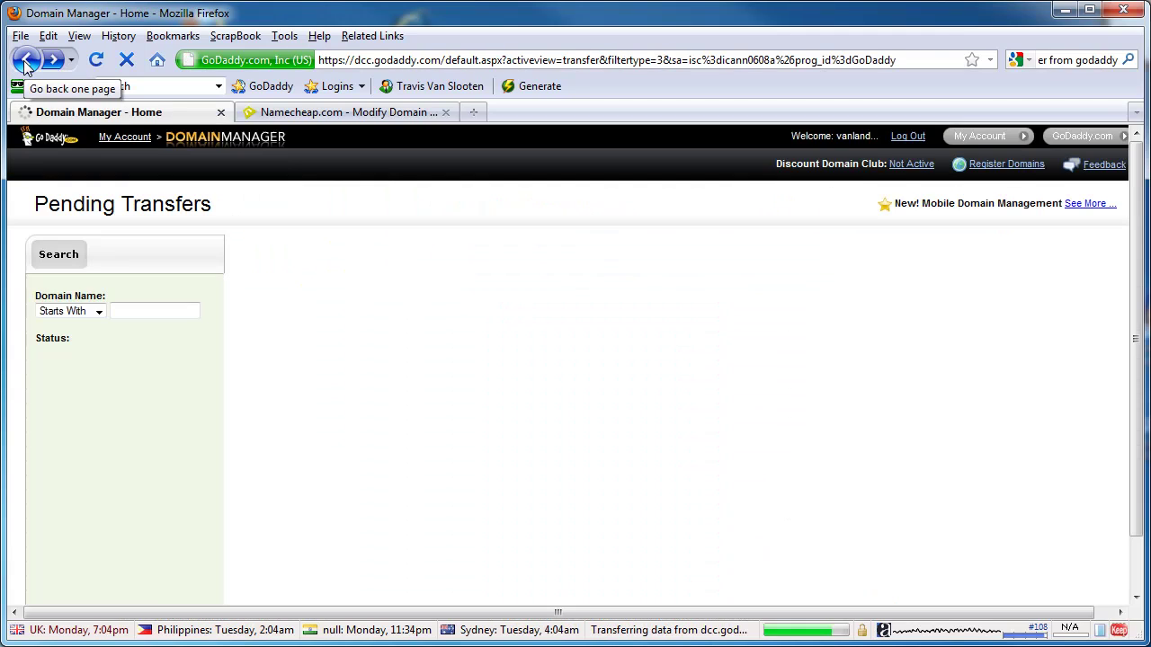
mouse_move(144, 171)
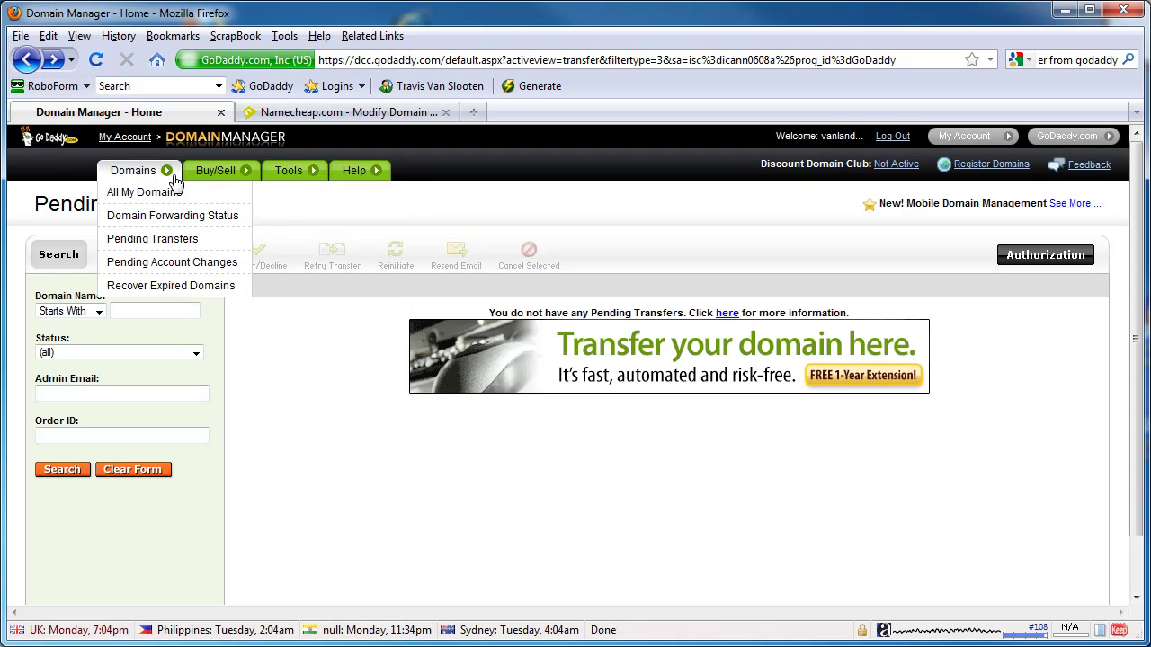
left_click(153, 239)
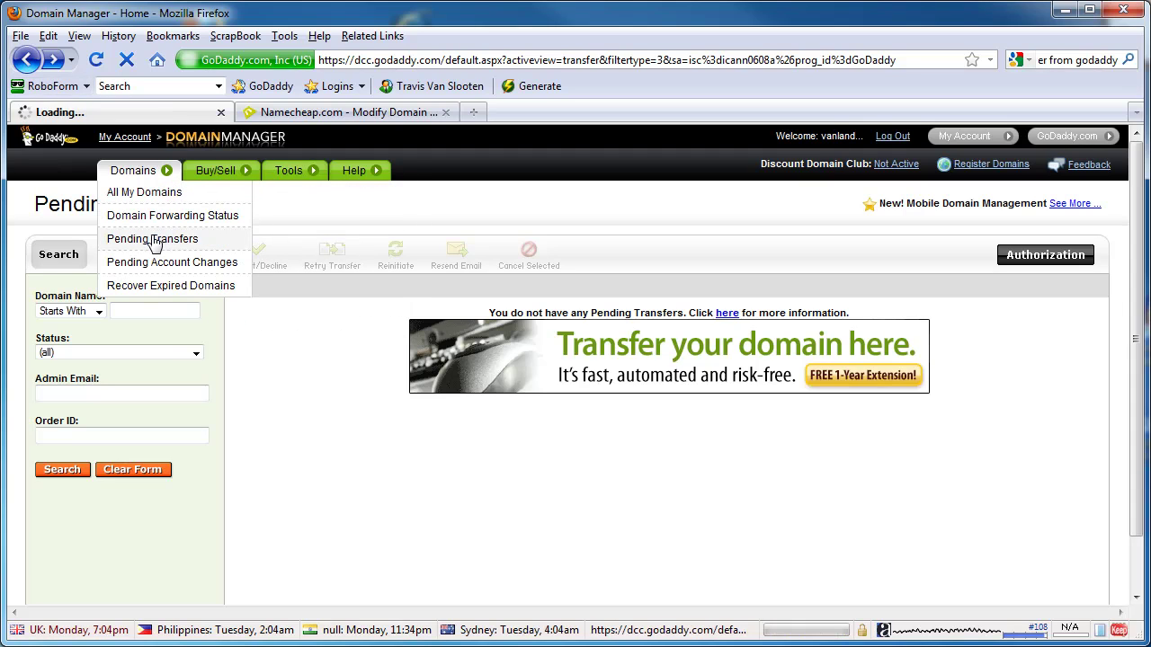